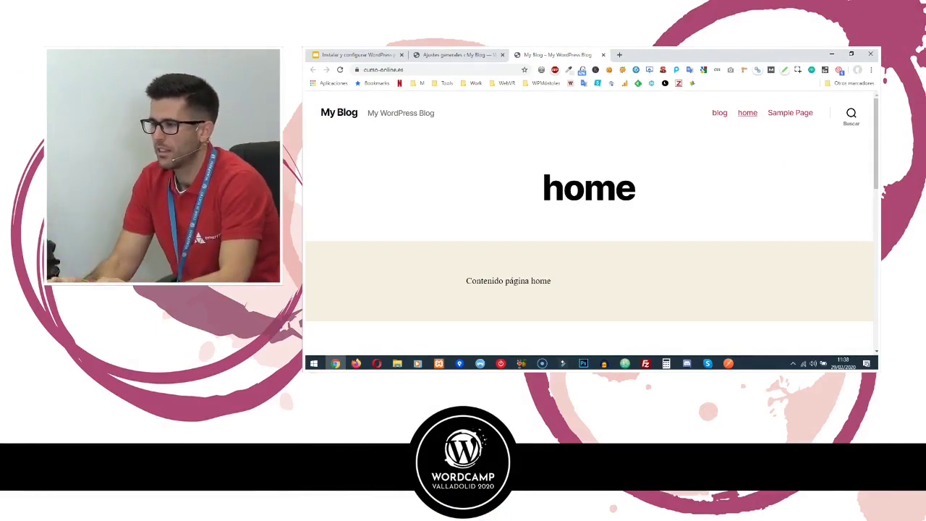
Step: Browse the available time zones in the general settings and choose Madrid
click(460, 55)
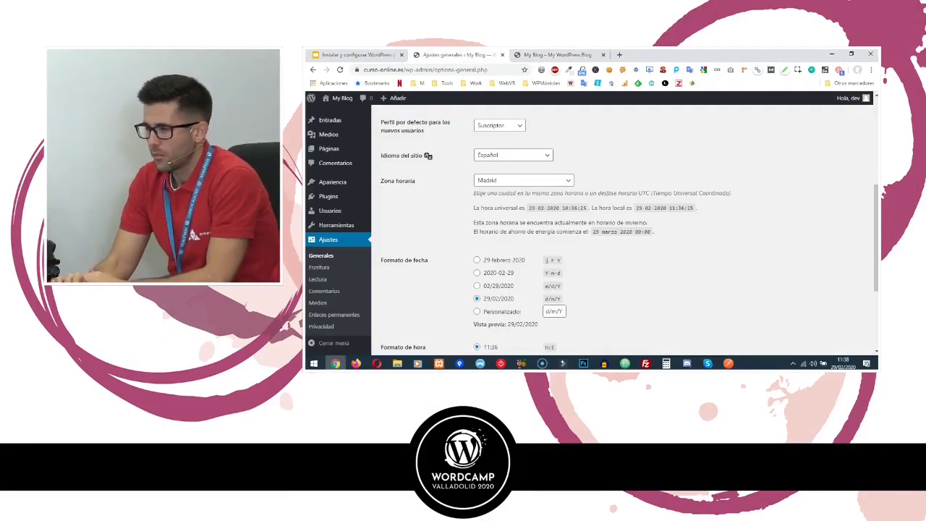
scroll(555, 235, up, 1)
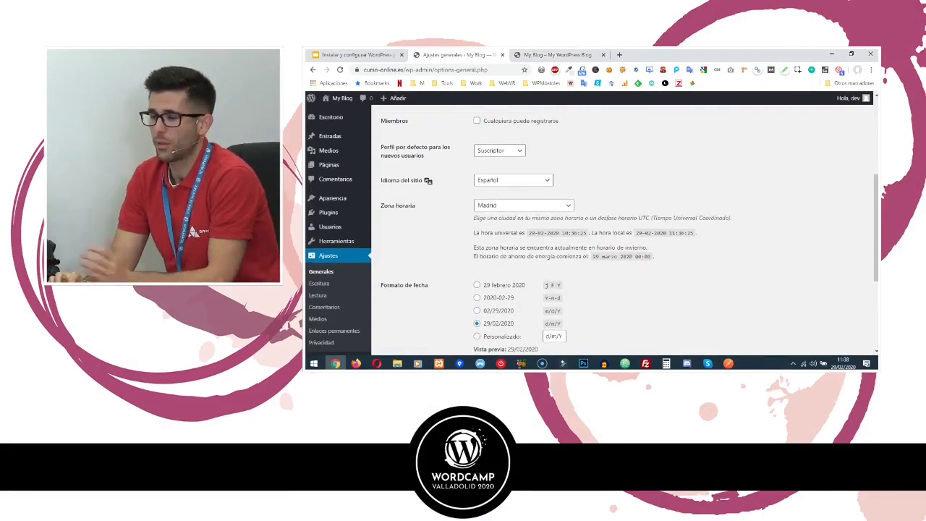
click(523, 204)
scroll(523, 123, up, 15)
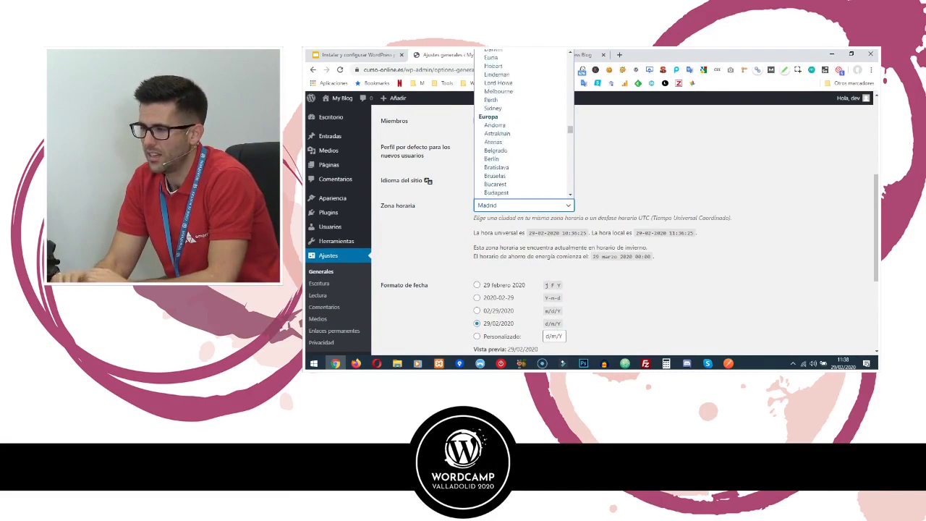
scroll(523, 123, up, 3)
scroll(523, 123, down, 20)
scroll(353, 119, down, 20)
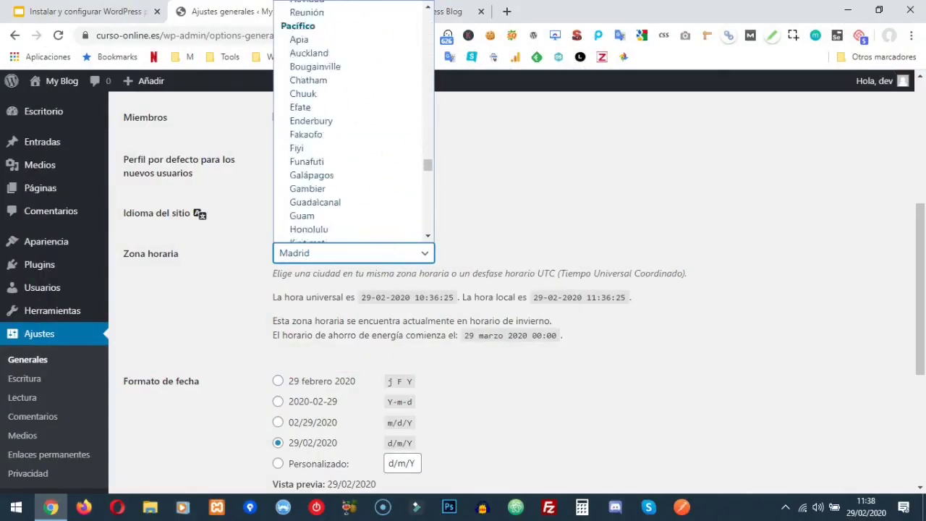
scroll(353, 120, up, 20)
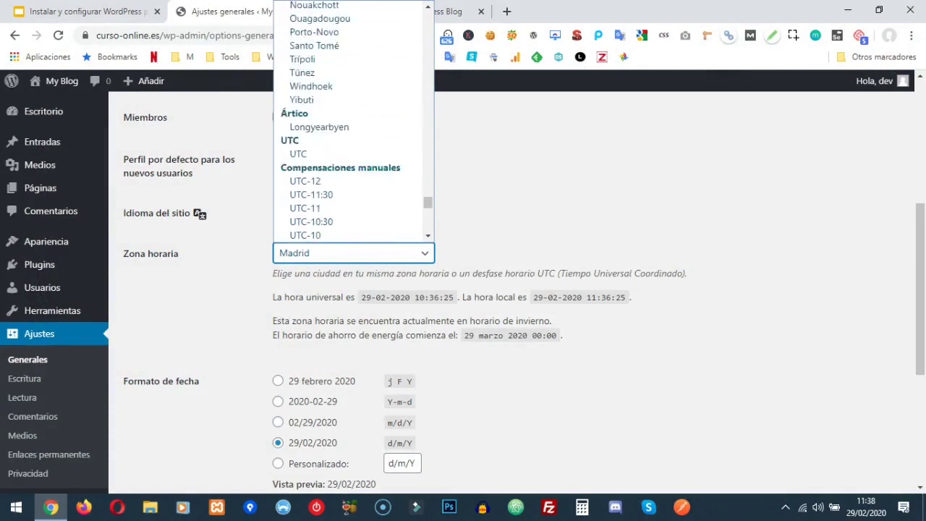
scroll(352, 119, down, 1)
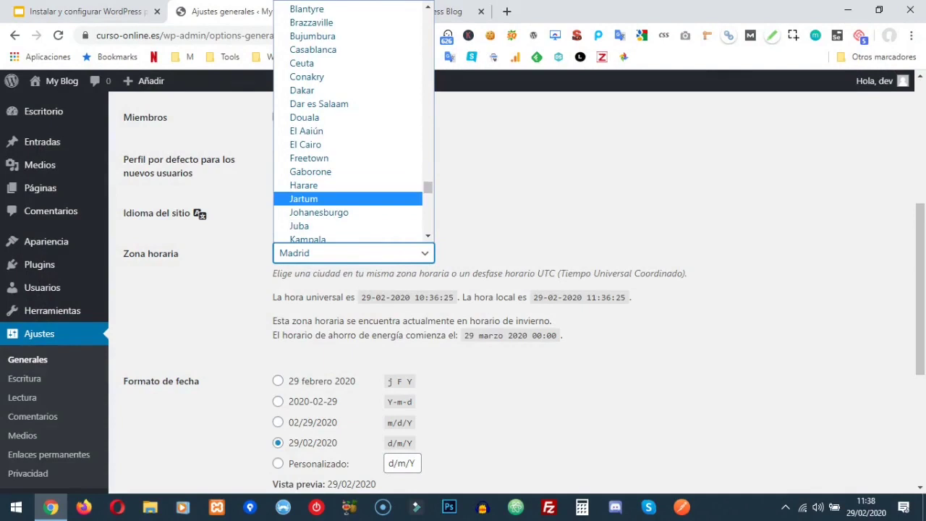
text(madr)
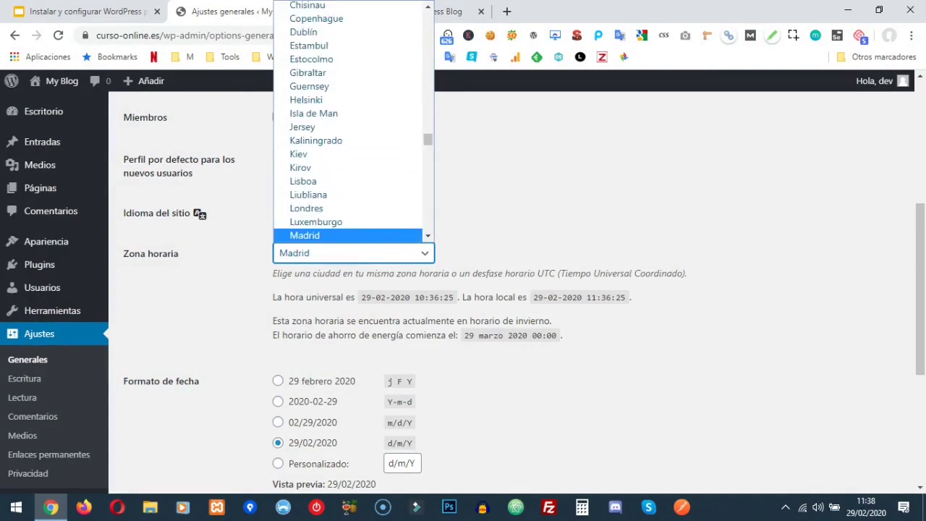
key(Return)
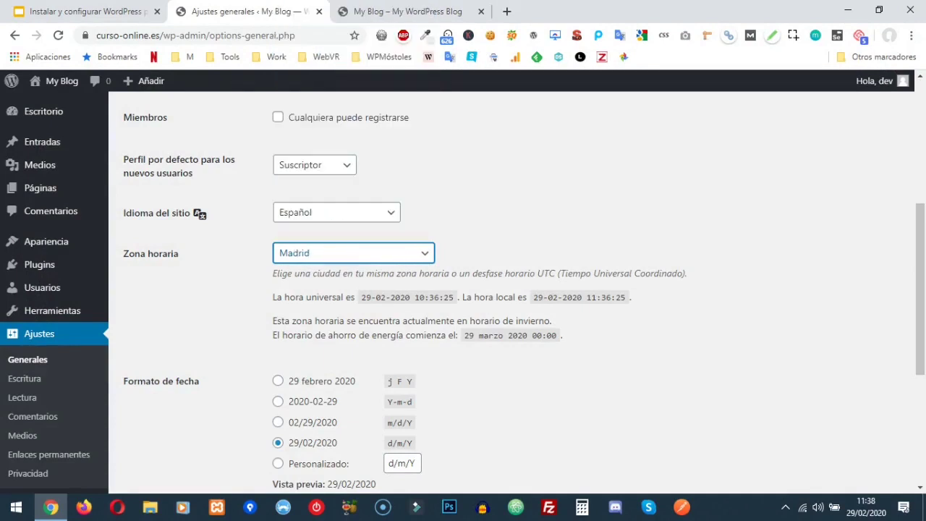
Step: Try the g:i A, H:i and custom time formats in the general settings
scroll(517, 289, down, 2)
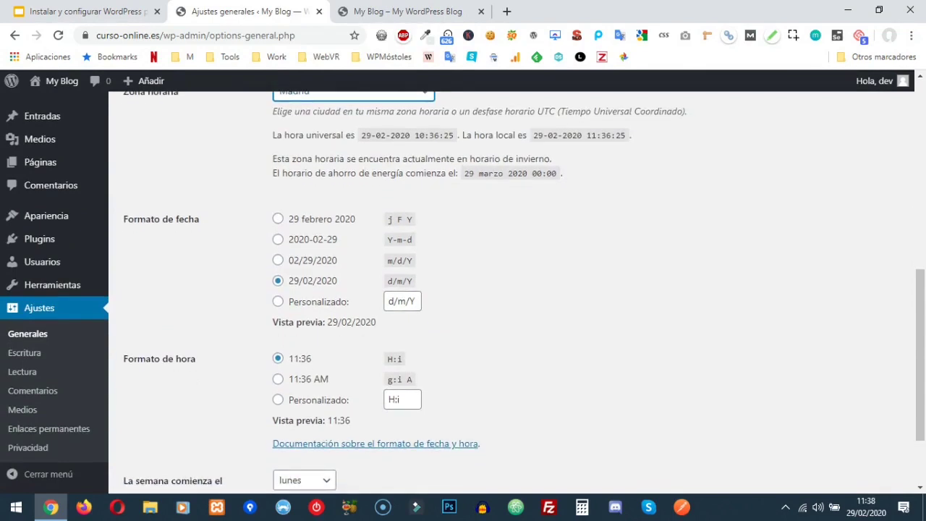
click(278, 379)
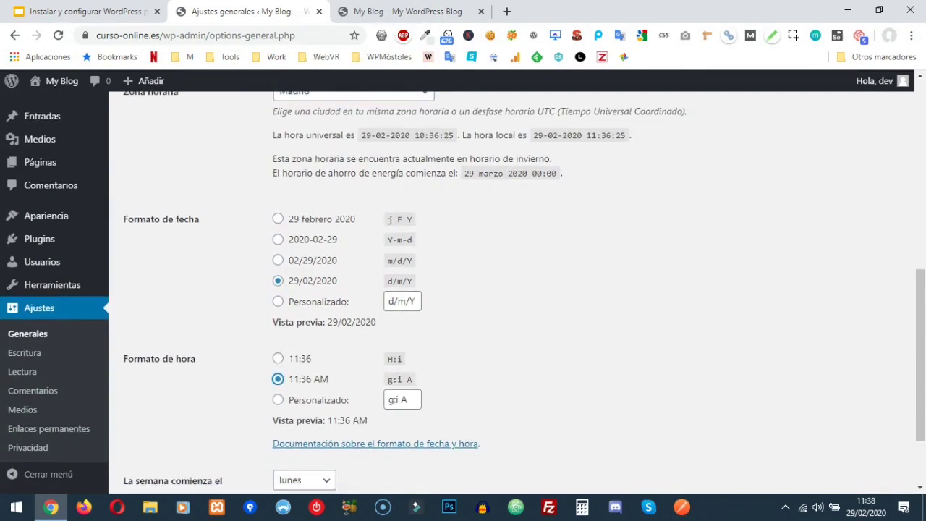
drag(286, 358, 402, 359)
click(278, 358)
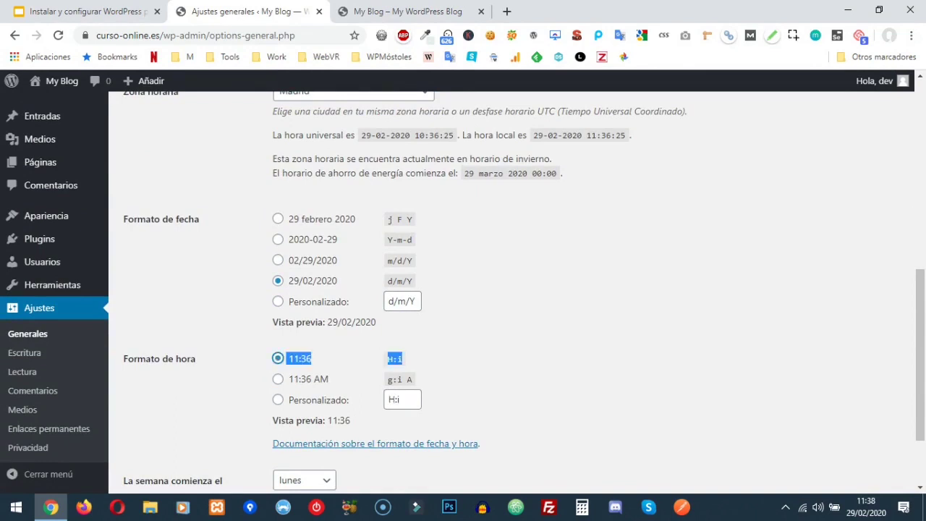
click(397, 400)
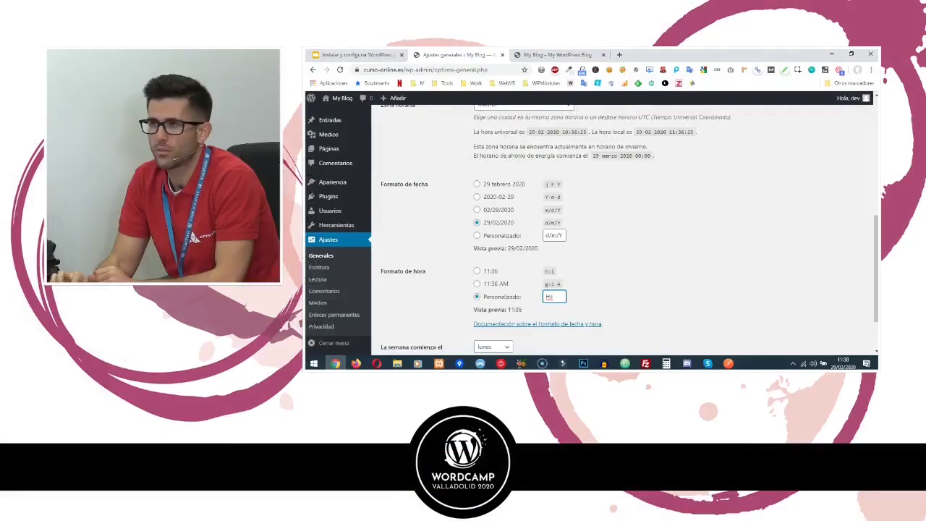
scroll(623, 228, down, 2)
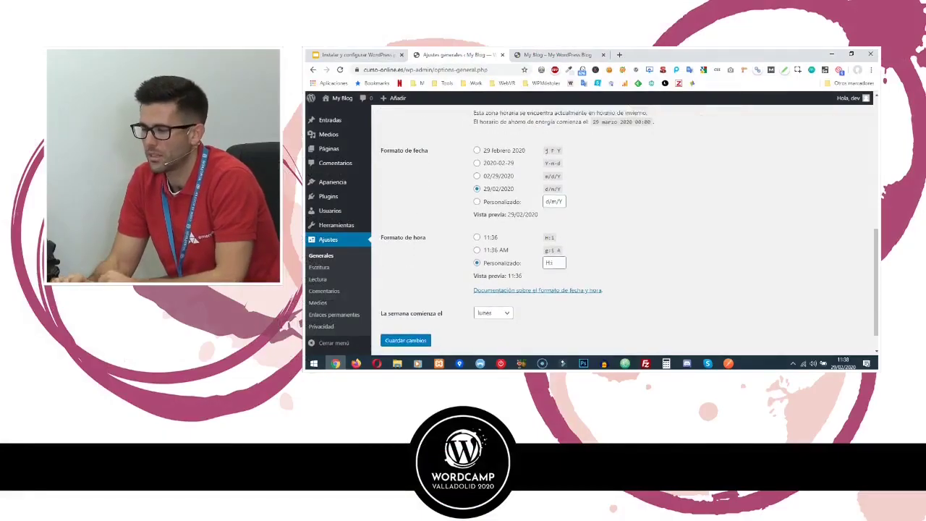
Step: Review the writing settings, covering the default post category, default post format and publishing by e-mail
click(319, 267)
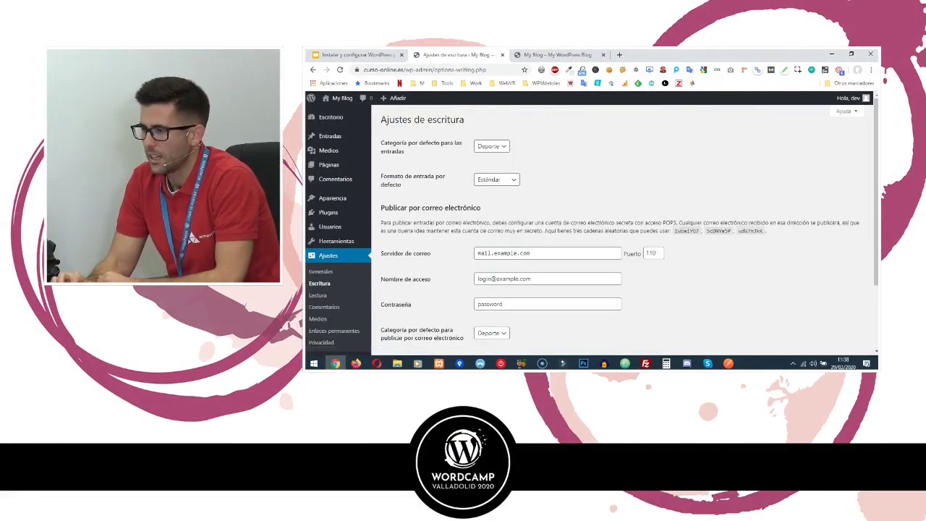
click(491, 146)
click(402, 184)
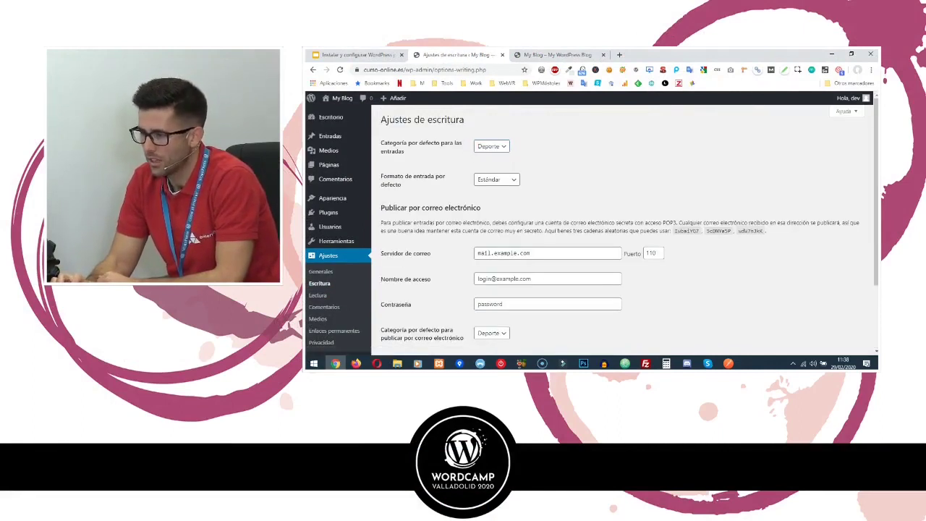
drag(401, 184, 442, 176)
drag(224, 206, 204, 329)
click(204, 330)
scroll(462, 289, down, 1)
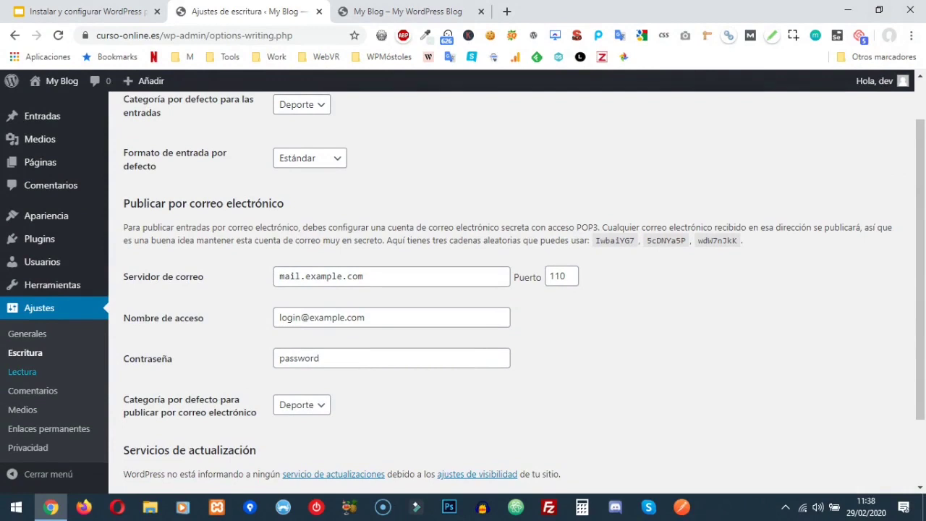
Step: Set the reading settings to a maximum of 3 posts on the site and 28 items in the feed, and save
click(21, 371)
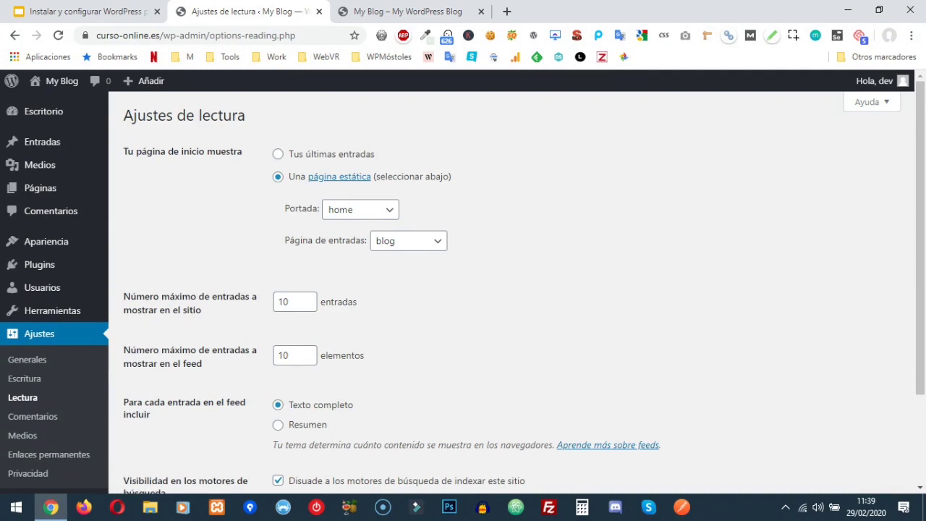
click(288, 301)
scroll(512, 292, down, 1)
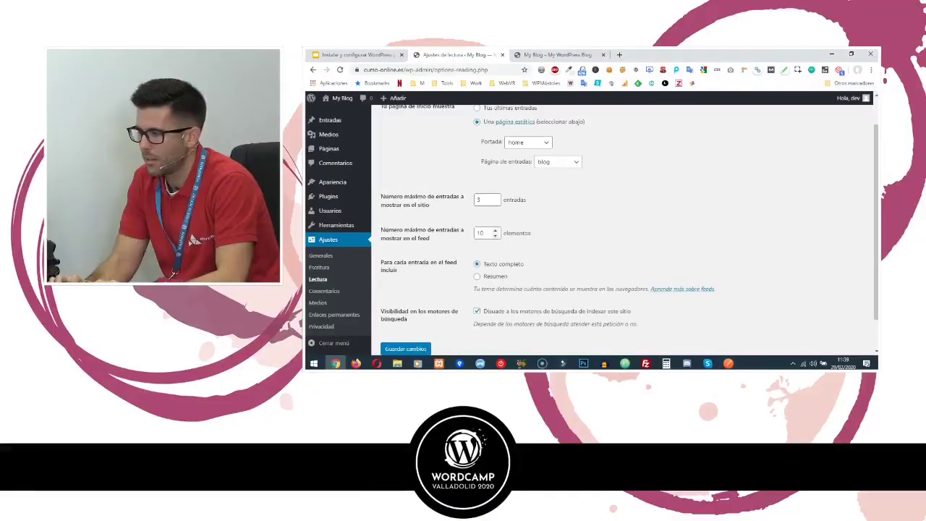
double_click(288, 297)
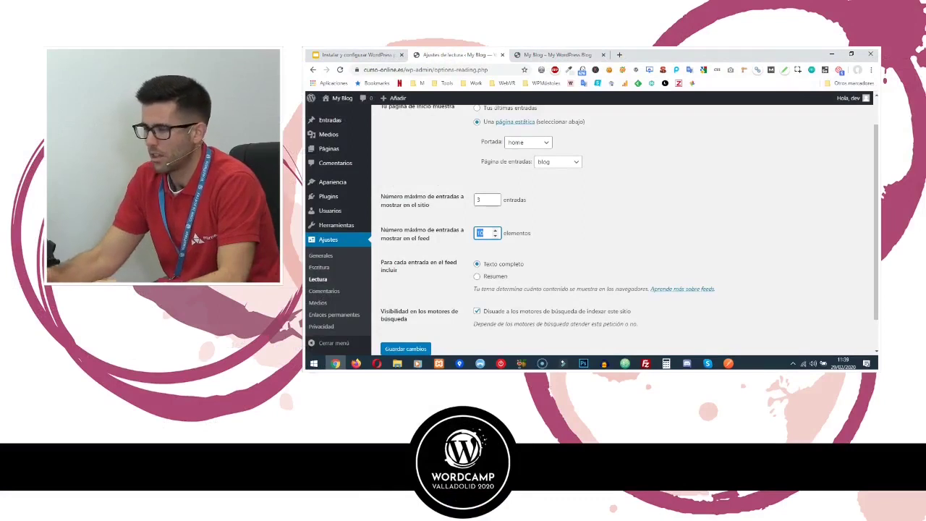
text(20)
key(Tab)
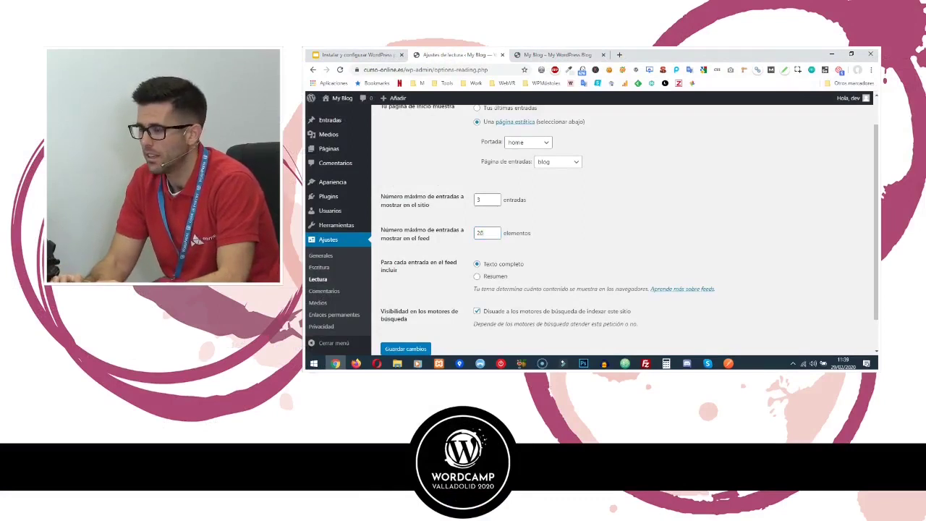
key(Return)
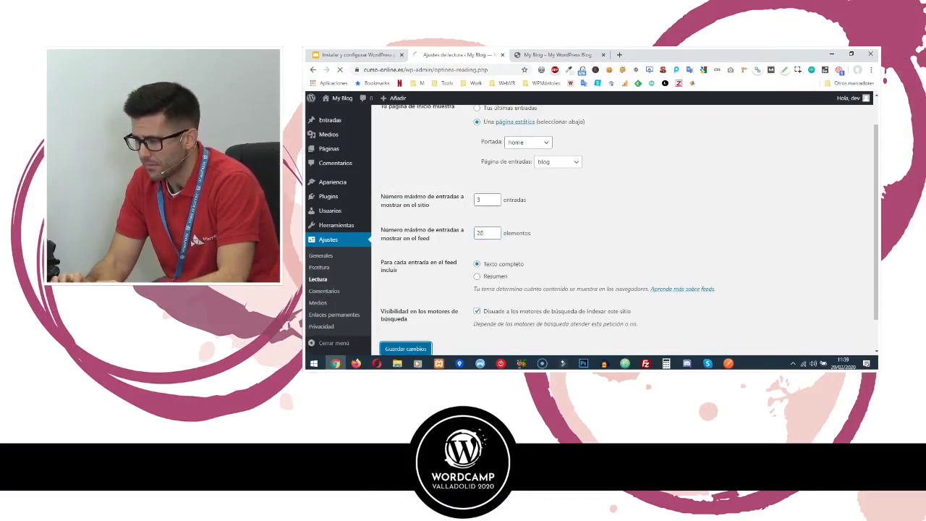
scroll(622, 231, down, 2)
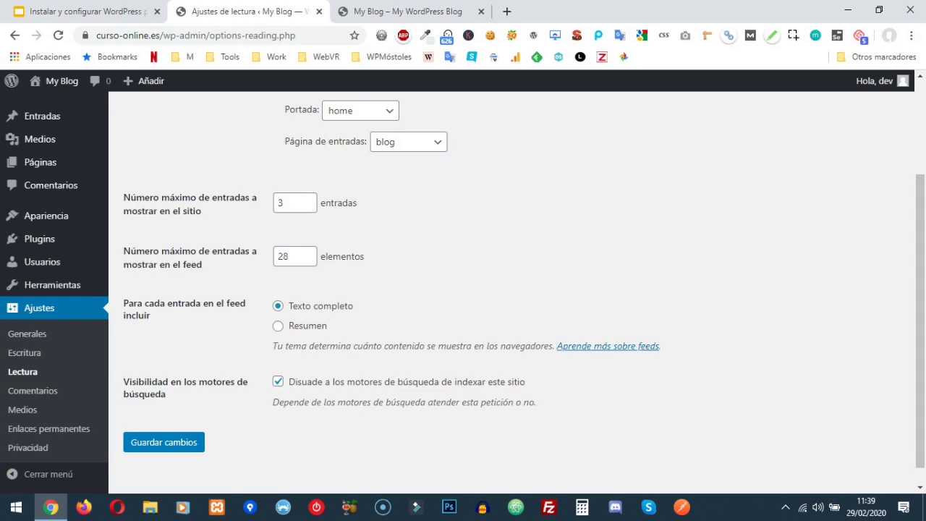
scroll(523, 289, down, 1)
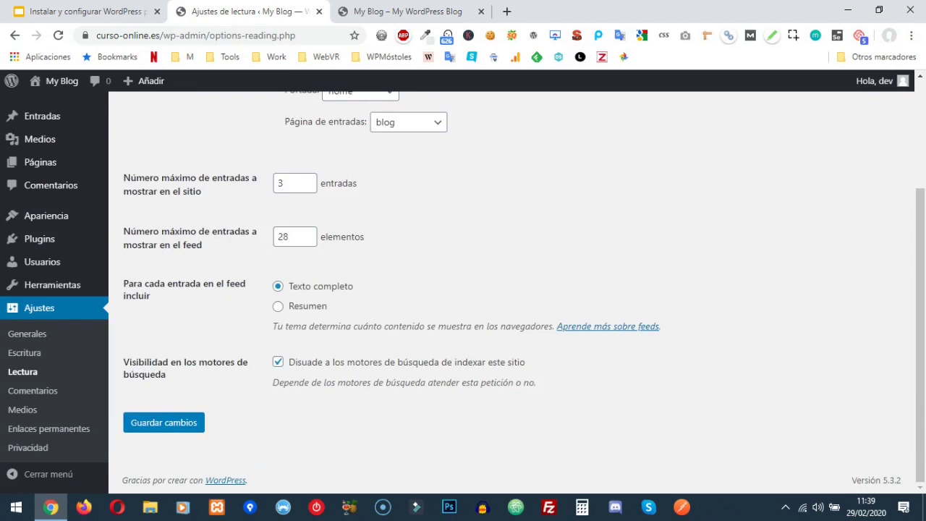
Step: Review the comment settings, from the default post options through notifications, moderation and blacklist to the avatar options
click(33, 390)
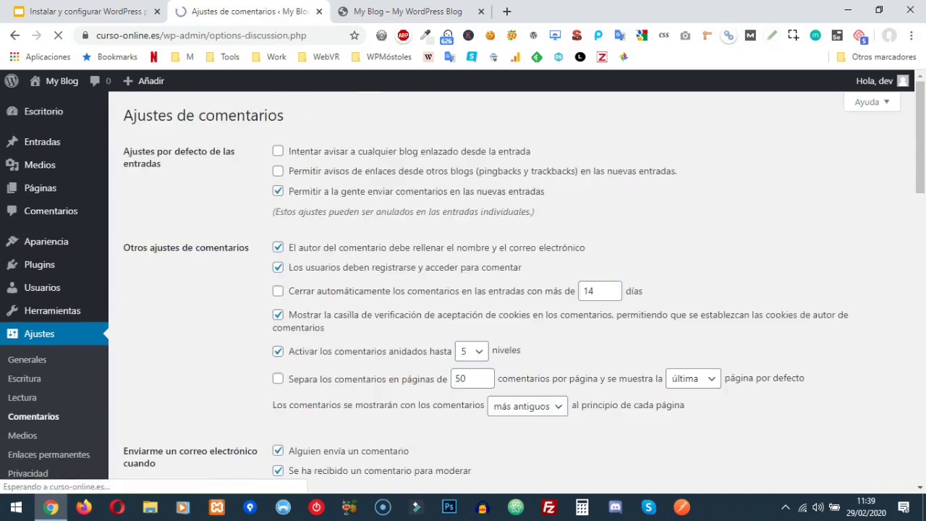
scroll(463, 287, down, 1)
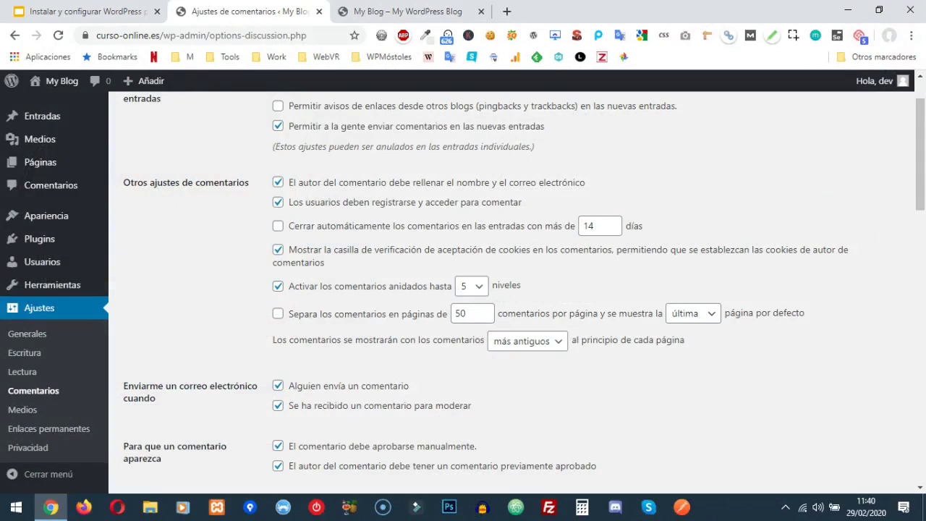
scroll(524, 301, down, 3)
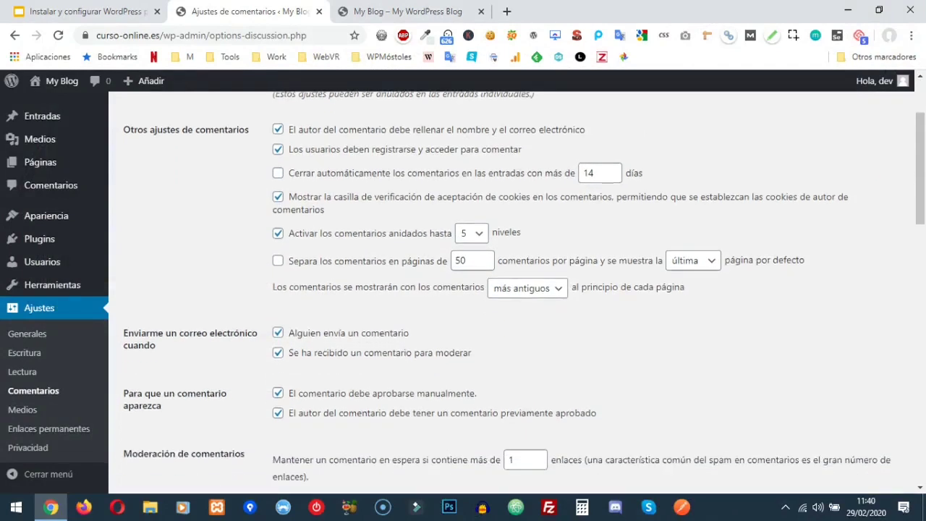
scroll(518, 295, down, 2)
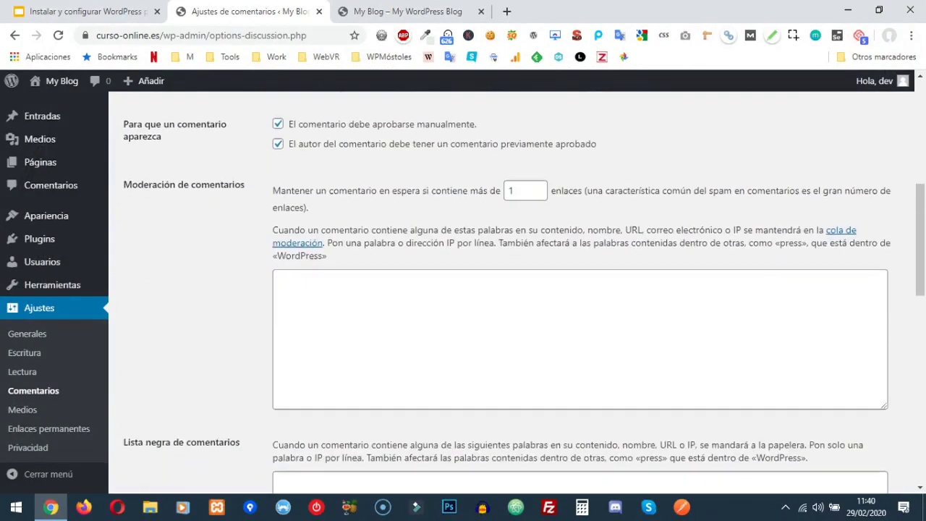
scroll(518, 295, down, 2)
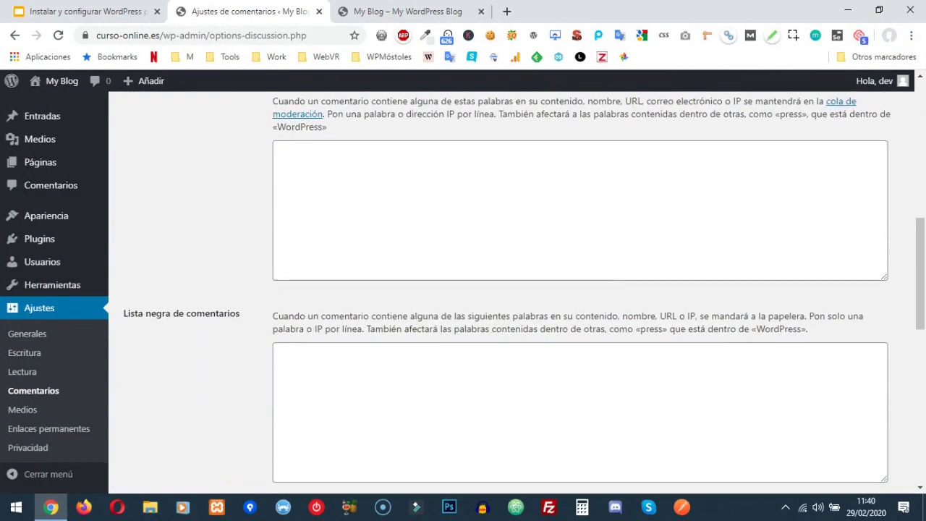
scroll(518, 295, up, 2)
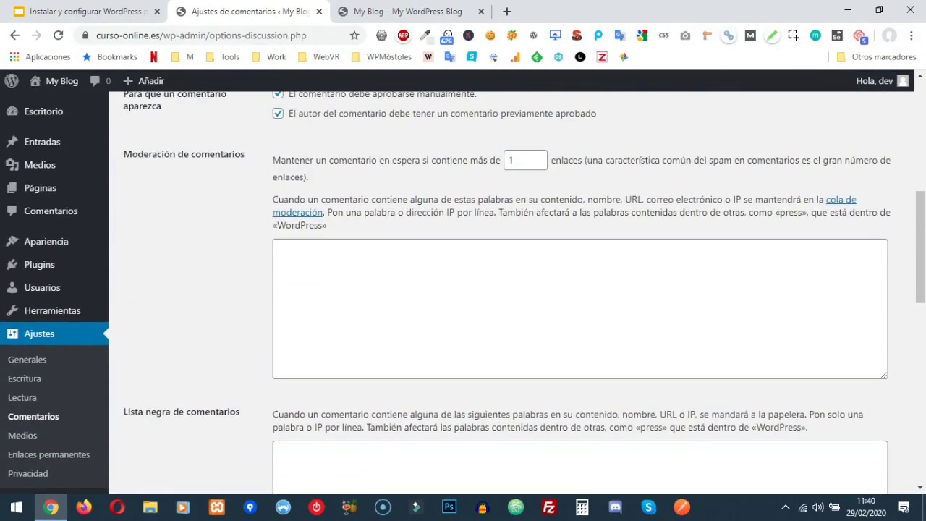
scroll(519, 295, down, 2)
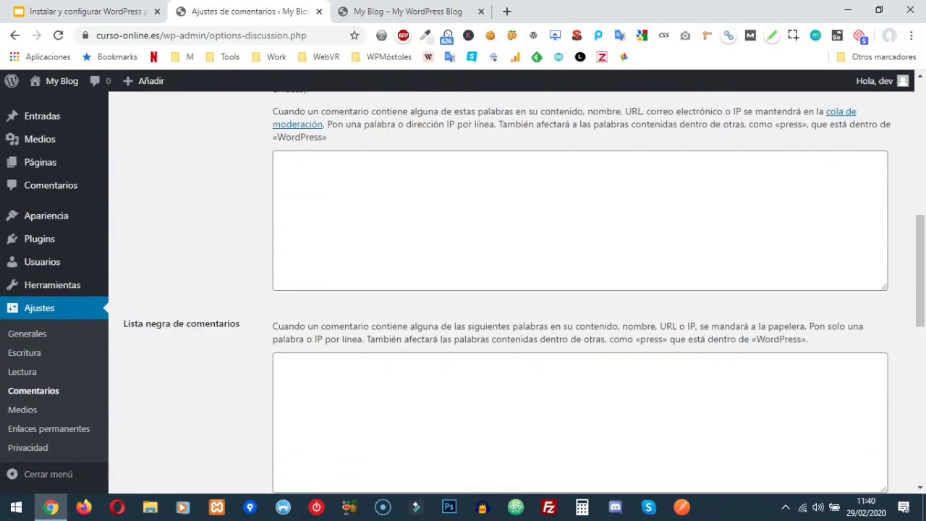
scroll(519, 295, down, 1)
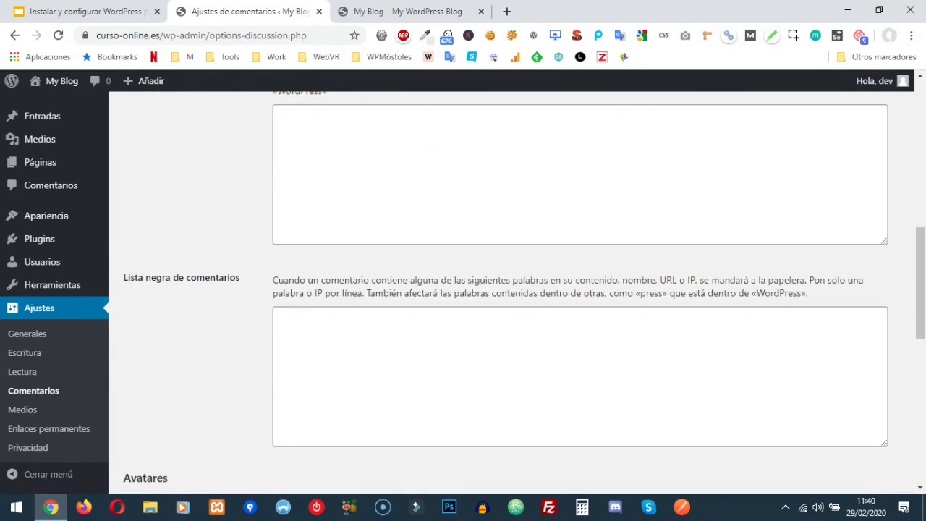
scroll(519, 295, down, 8)
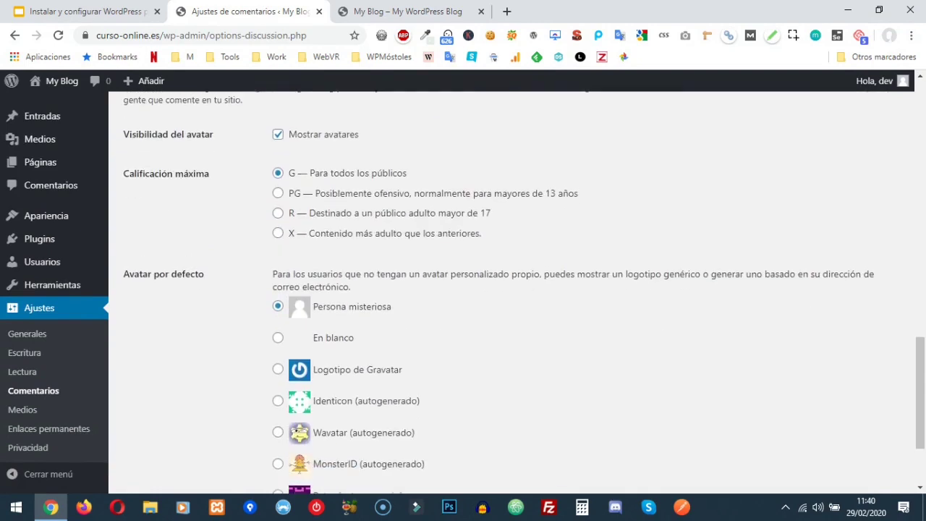
Step: Turn off the display of avatars in the comment settings and save the changes
click(277, 133)
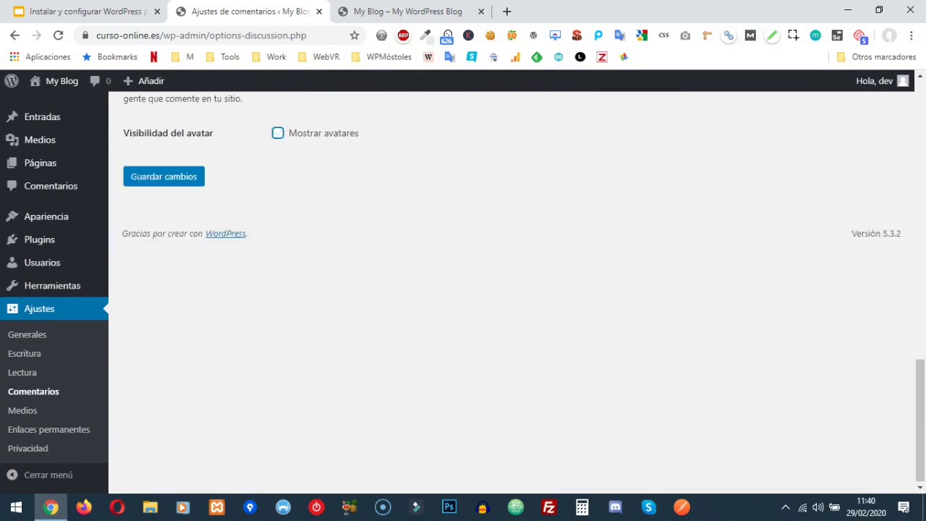
click(163, 176)
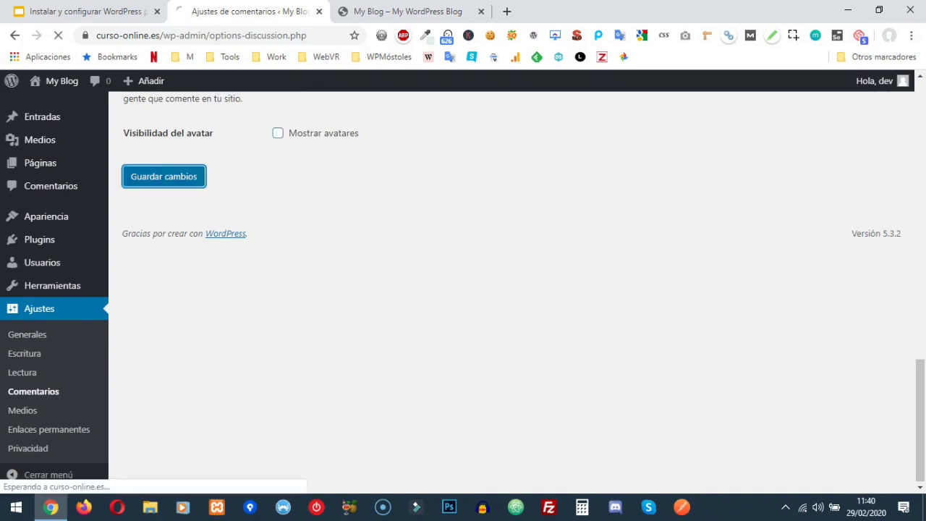
scroll(25, 413, down, 1)
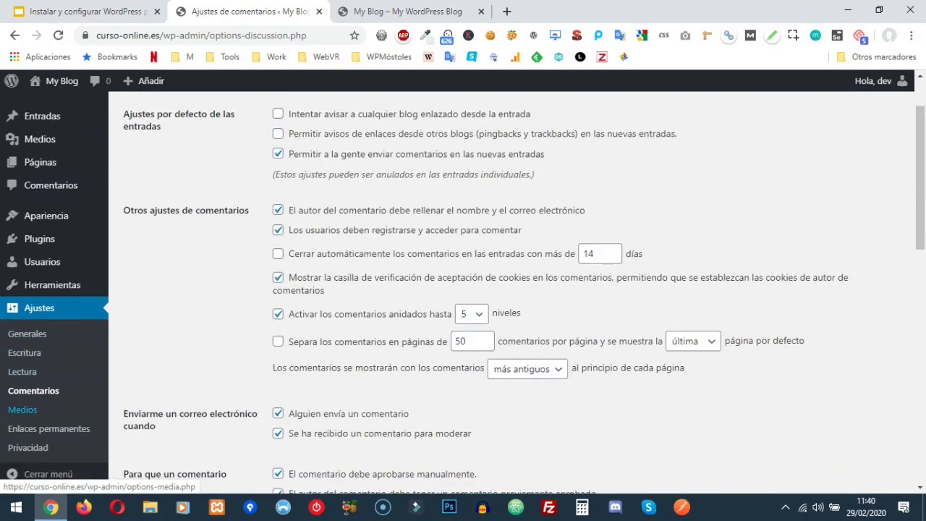
Step: Check the image sizes in the media settings and open the first image's attachment details in the media library
click(22, 409)
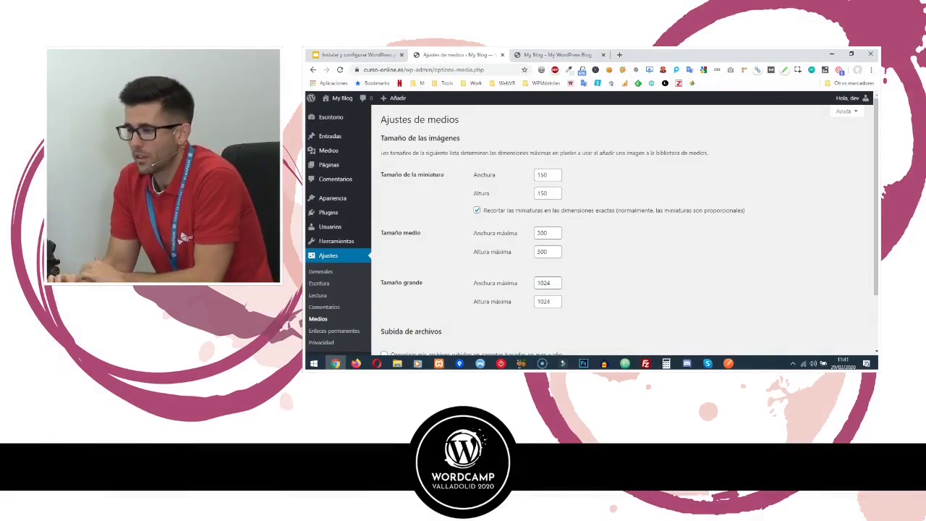
mouse_move(329, 151)
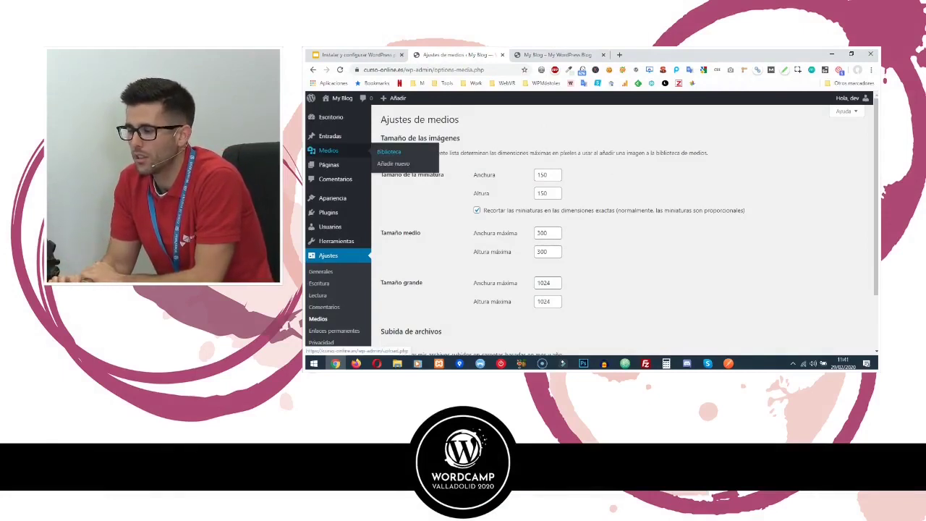
click(389, 152)
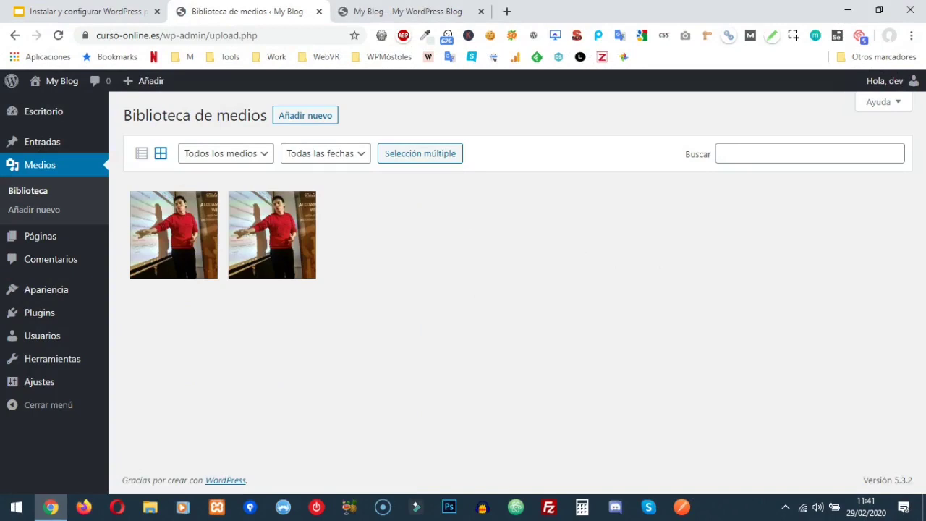
click(174, 234)
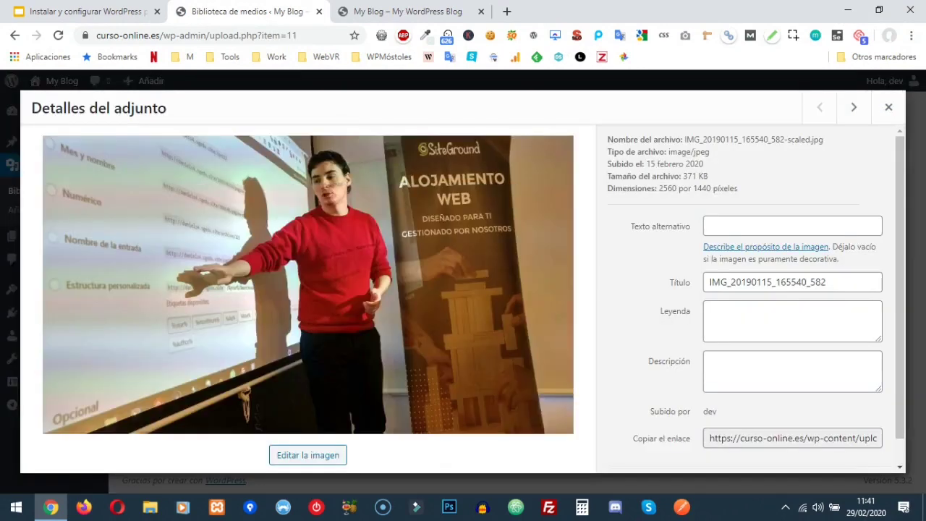